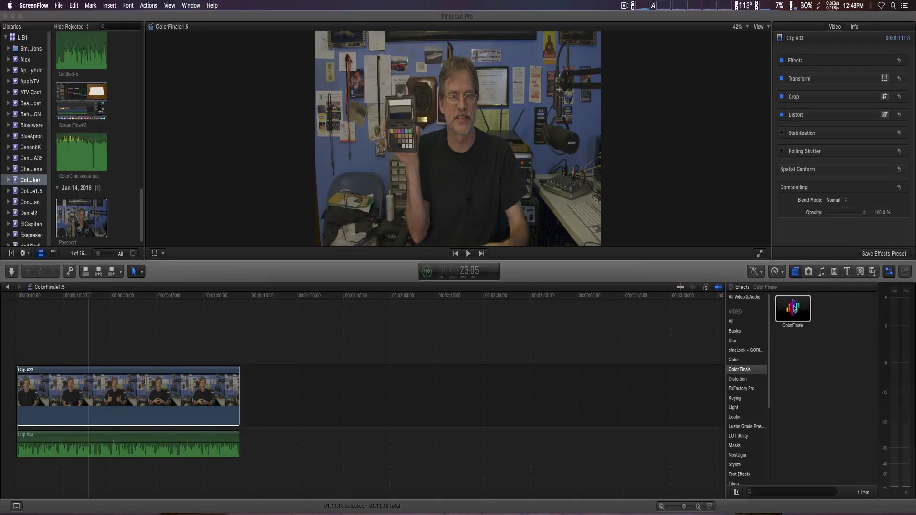
Add Color Finale to the webcam clip, open its controls, and zoom the viewer to 300% on the ColorChecker chart.
{"action": "double_click", "coordinate": [794, 309]}
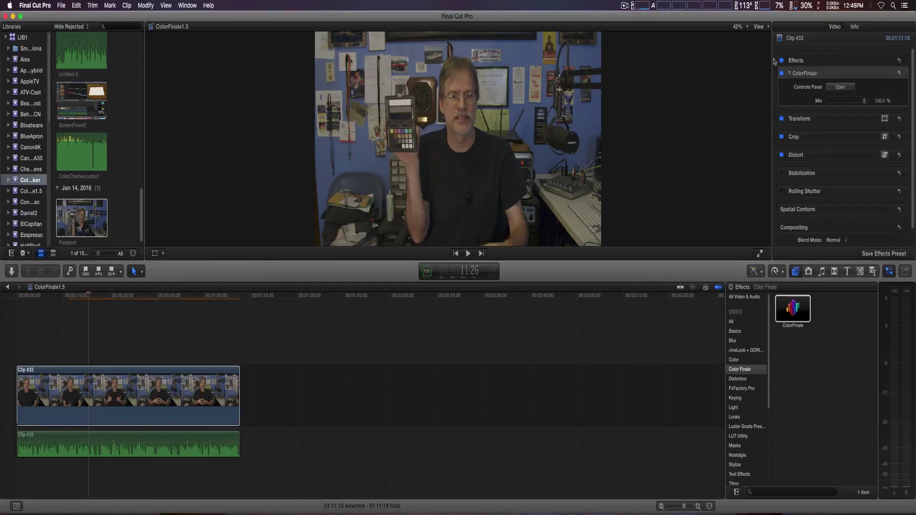
{"action": "left_click", "coordinate": [840, 87]}
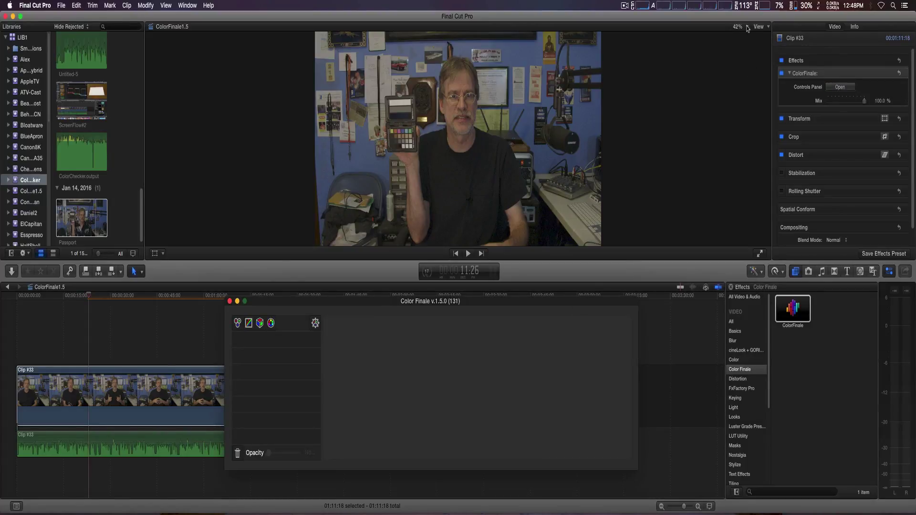
{"action": "left_click", "coordinate": [748, 28]}
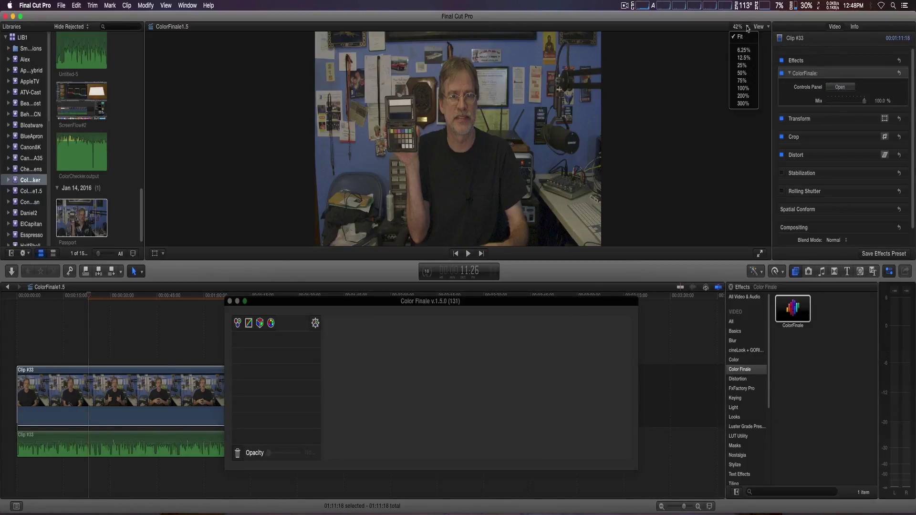
{"action": "left_click", "coordinate": [747, 104]}
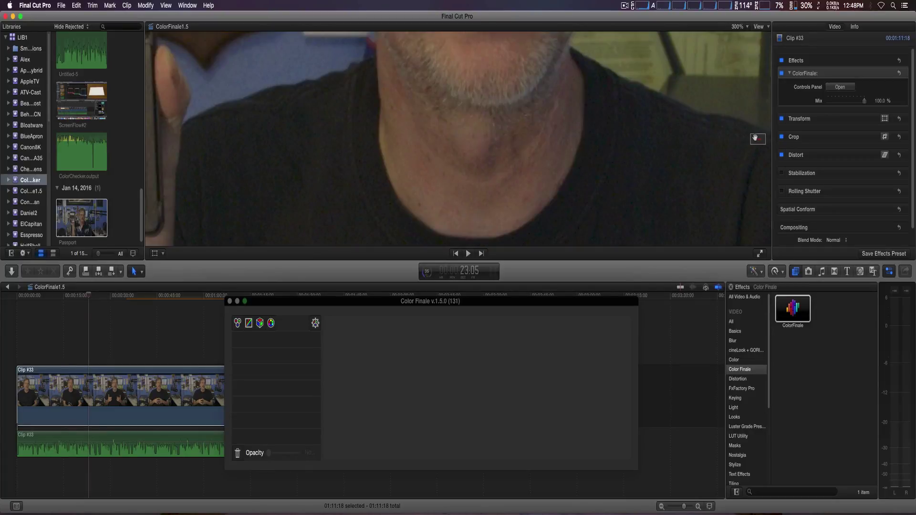
{"action": "left_click_drag", "start_coordinate": [755, 137], "coordinate": [753, 138]}
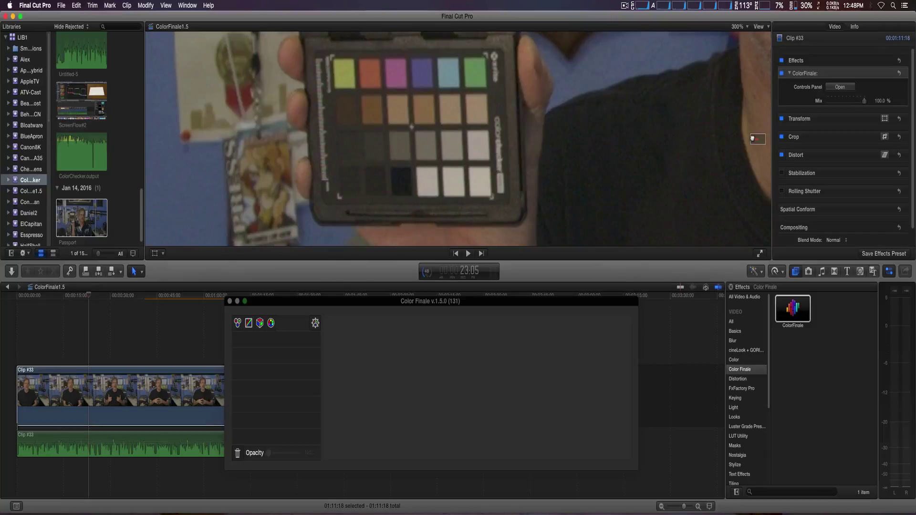
{"action": "left_click", "coordinate": [316, 323]}
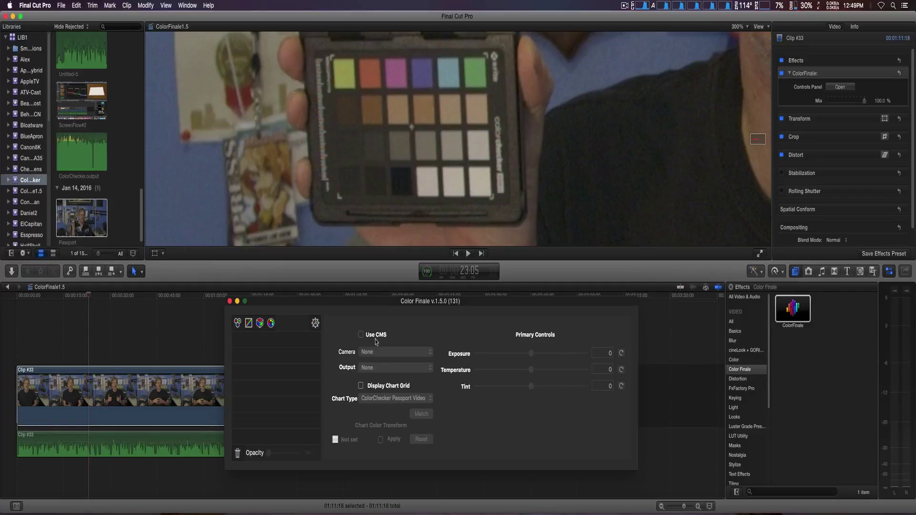
Enable Display Chart Grid and place the grid's four corners on the ColorChecker chart.
{"action": "left_click", "coordinate": [361, 386]}
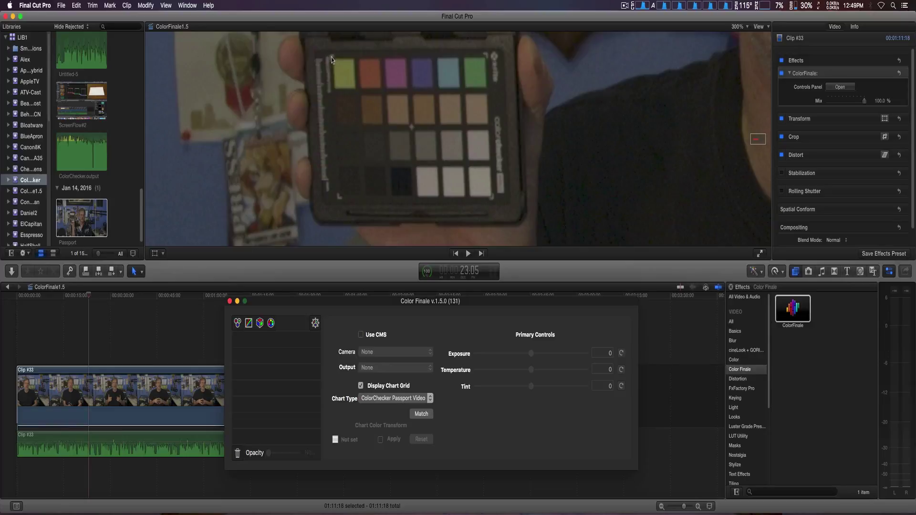
{"action": "left_click", "coordinate": [332, 58]}
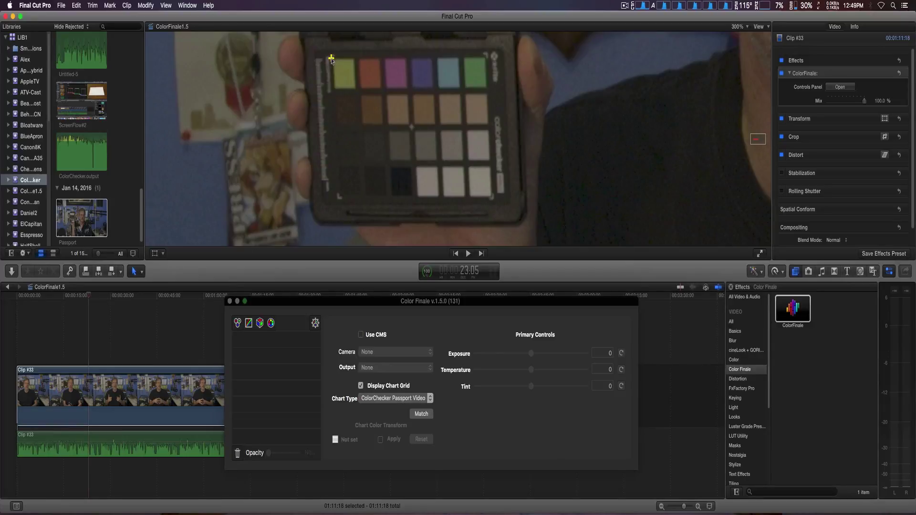
{"action": "left_click", "coordinate": [486, 54]}
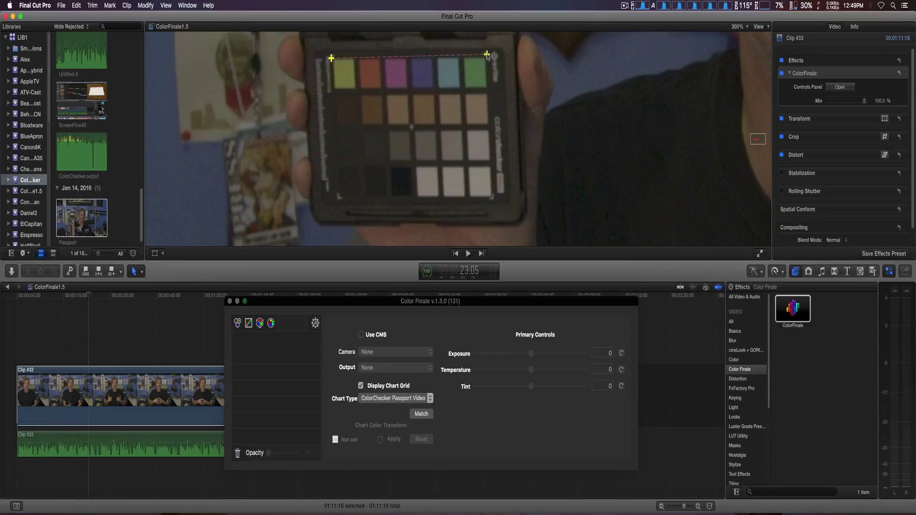
{"action": "left_click", "coordinate": [493, 199]}
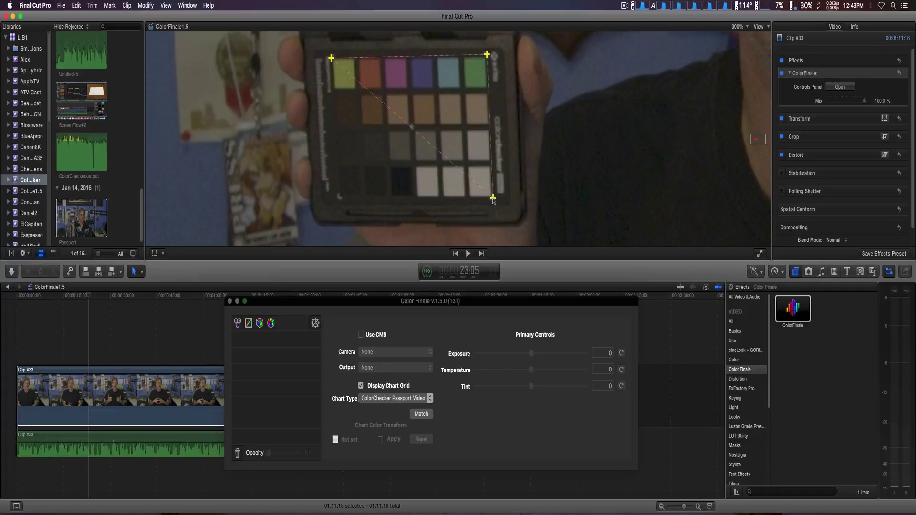
{"action": "left_click", "coordinate": [339, 198]}
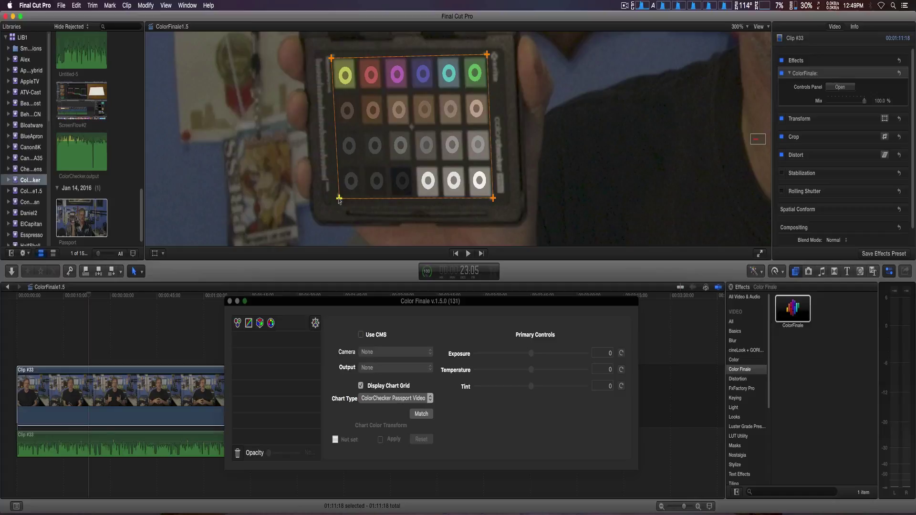
{"action": "left_click_drag", "start_coordinate": [338, 199], "coordinate": [336, 200]}
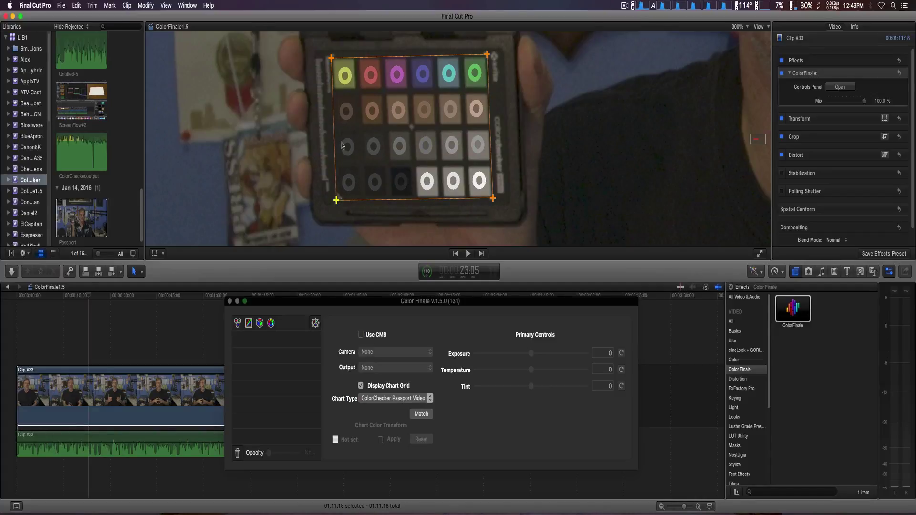
Adjust the grid's top-left and bottom-right corners so the circles sit on the patches.
{"action": "left_click_drag", "start_coordinate": [332, 58], "coordinate": [330, 57]}
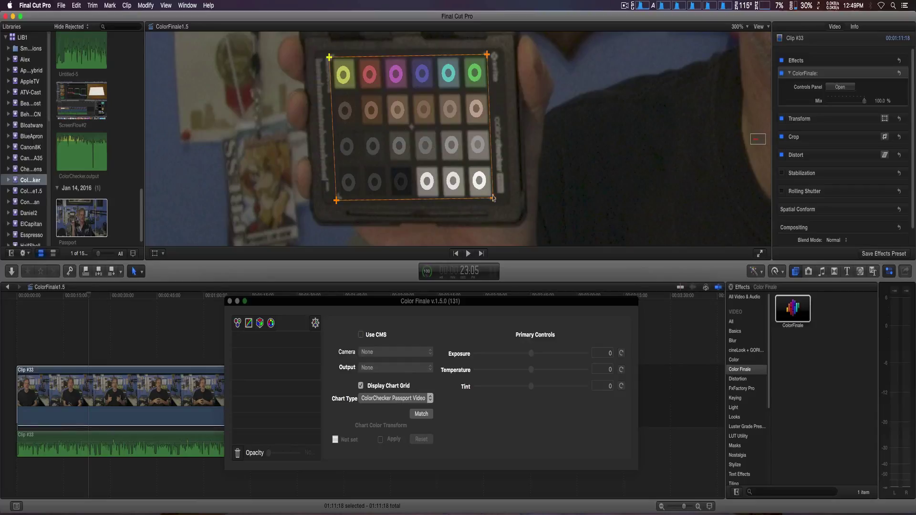
{"action": "left_click_drag", "start_coordinate": [493, 199], "coordinate": [494, 201]}
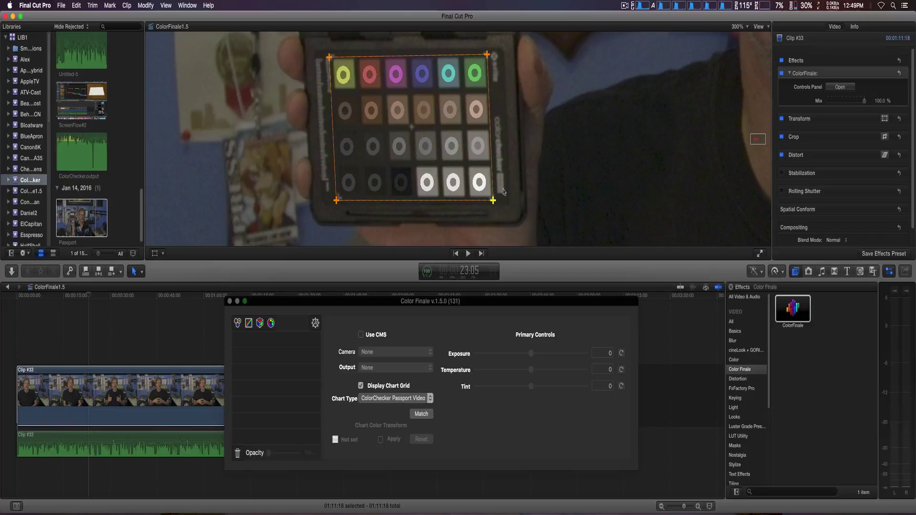
{"action": "left_click", "coordinate": [748, 29]}
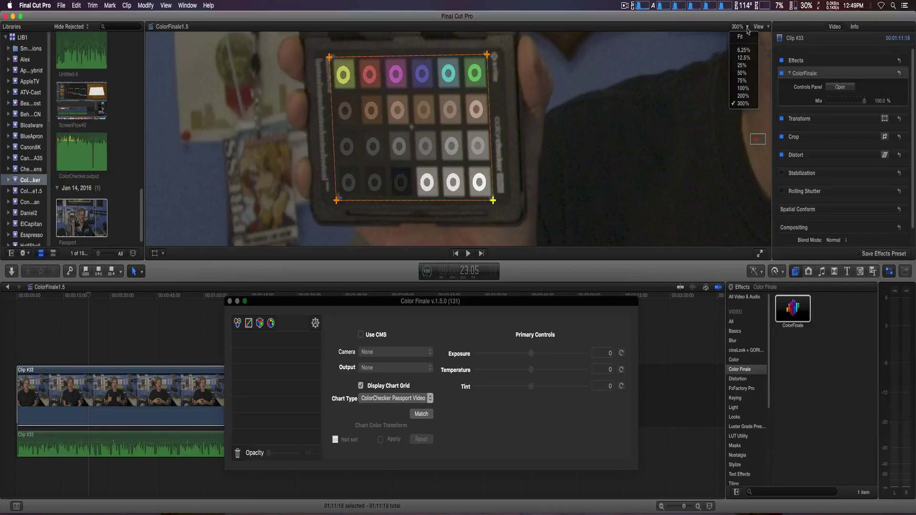
Fit the whole frame in the viewer and run Match in Chart Color Transform.
{"action": "left_click", "coordinate": [747, 38]}
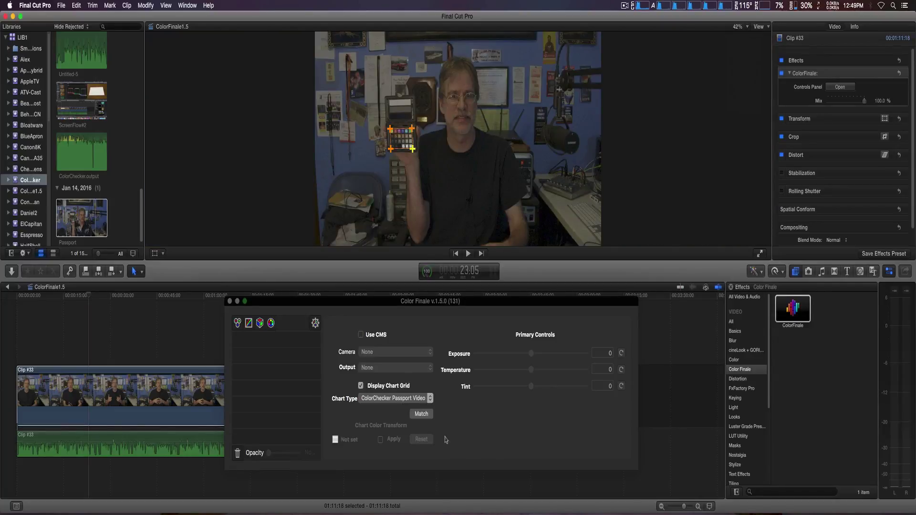
{"action": "left_click", "coordinate": [423, 414]}
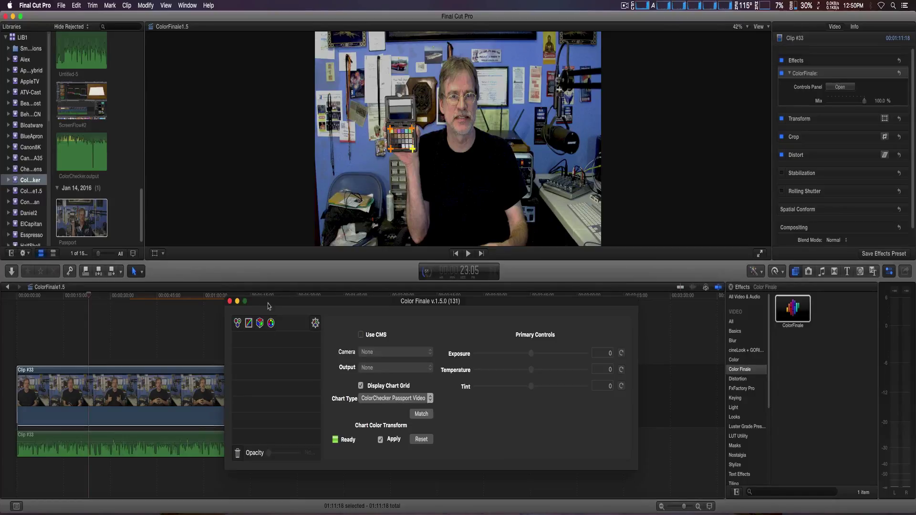
Switch Color Finale to its LUT Utility layer and enable the LUT Gallery preview.
{"action": "left_click", "coordinate": [260, 324]}
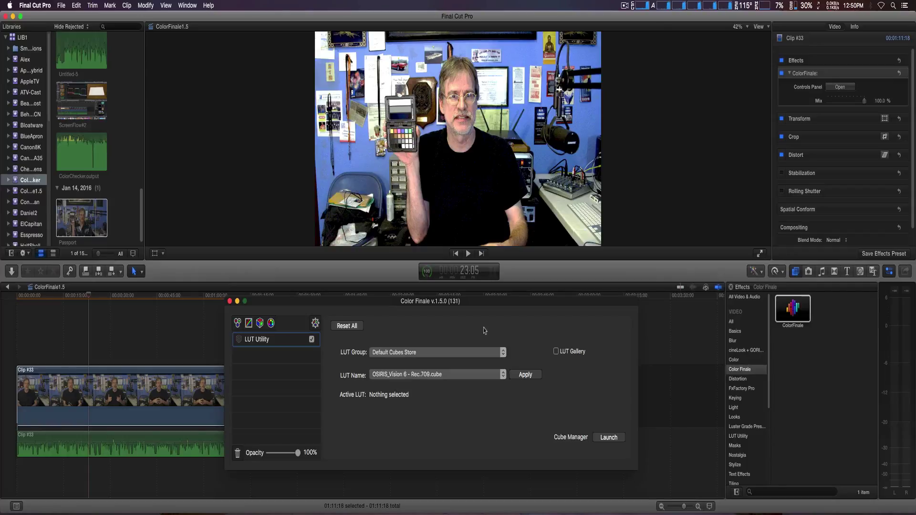
{"action": "left_click_drag", "start_coordinate": [485, 305], "coordinate": [489, 304]}
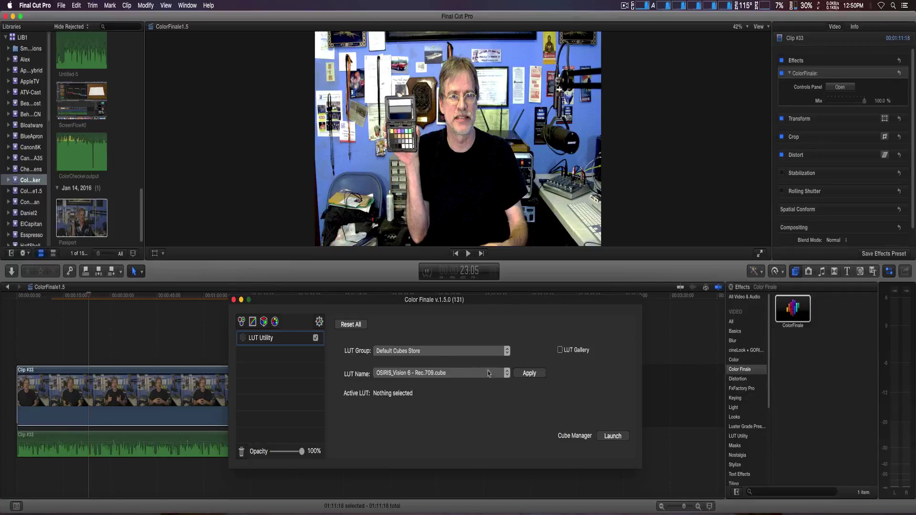
{"action": "left_click", "coordinate": [561, 351]}
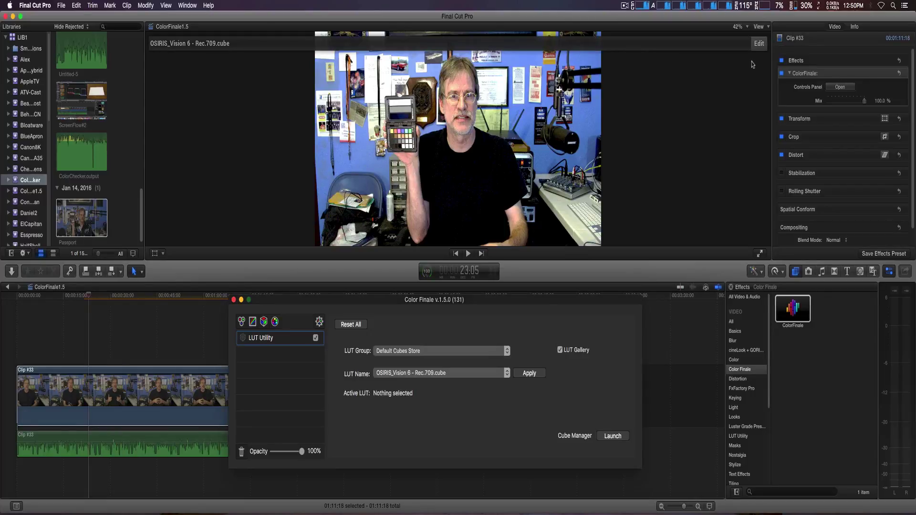
Show the LUT previews five per row and make OSIRIS_Vision 6 - Rec.709 active.
{"action": "left_click", "coordinate": [759, 44]}
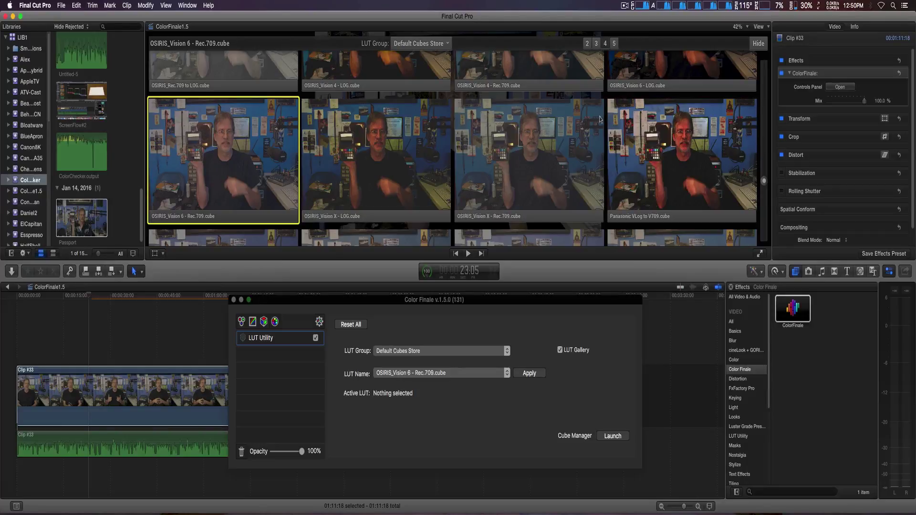
{"action": "left_click", "coordinate": [587, 44]}
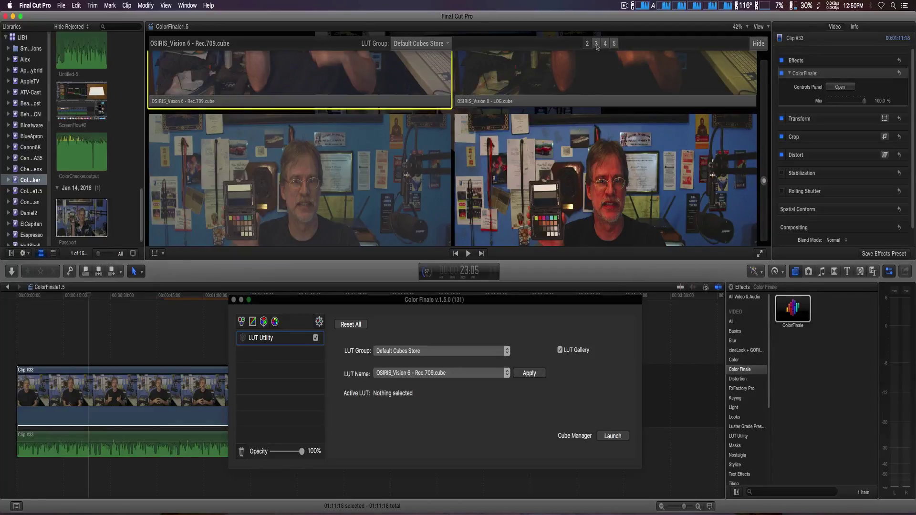
{"action": "left_click", "coordinate": [605, 44]}
{"action": "left_click", "coordinate": [615, 44]}
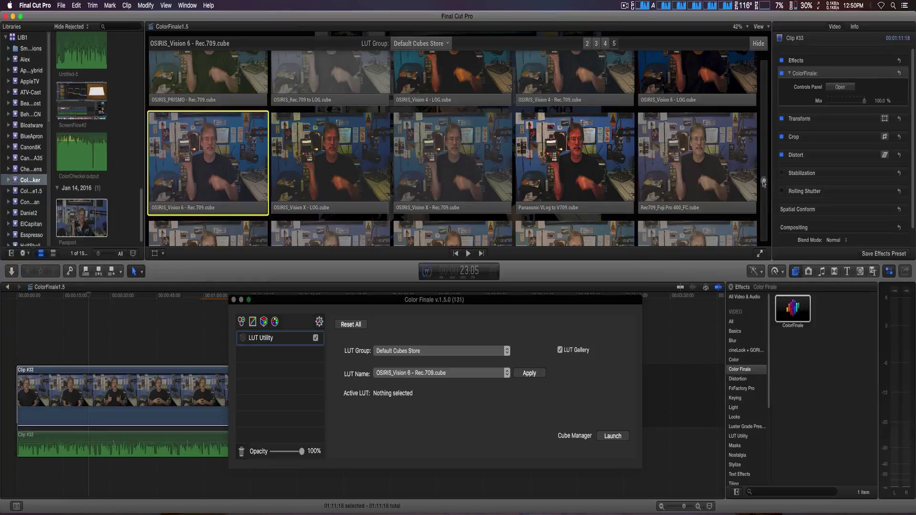
{"action": "scroll", "coordinate": [765, 186], "scroll_direction": "down", "scroll_amount": 1}
{"action": "mouse_move", "coordinate": [765, 186]}
{"action": "left_mouse_down"}
{"action": "mouse_move", "coordinate": [774, 253]}
{"action": "mouse_move", "coordinate": [772, 187]}
{"action": "left_mouse_up"}
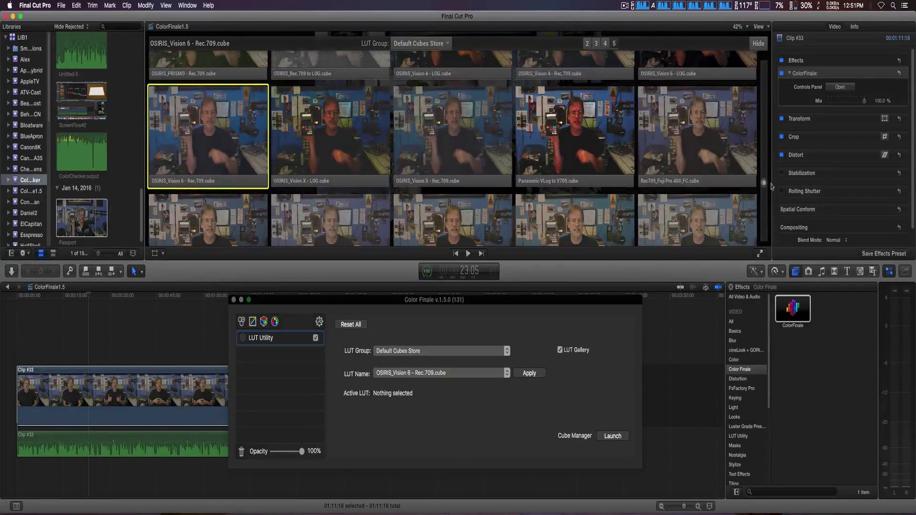
{"action": "double_click", "coordinate": [219, 185]}
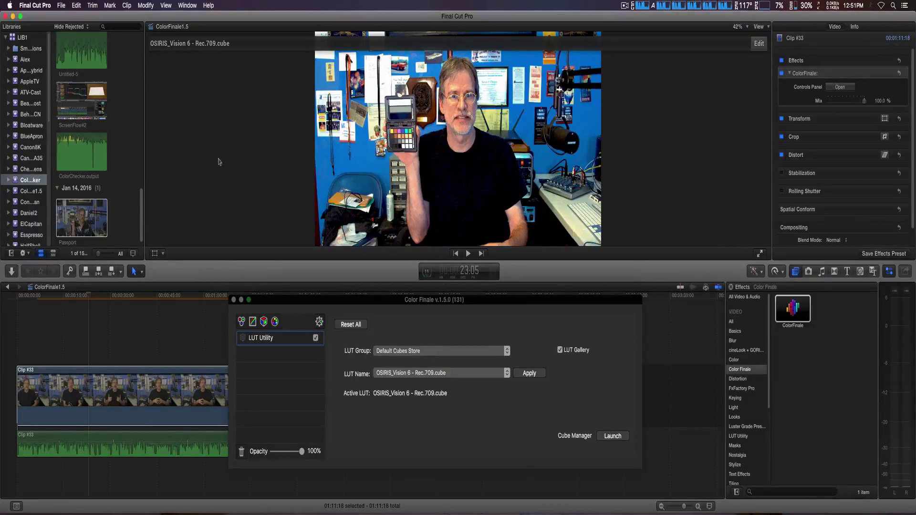
Try OSIRIS_Vision 4 - Rec.709 from the LUT gallery for comparison.
{"action": "left_click", "coordinate": [759, 43]}
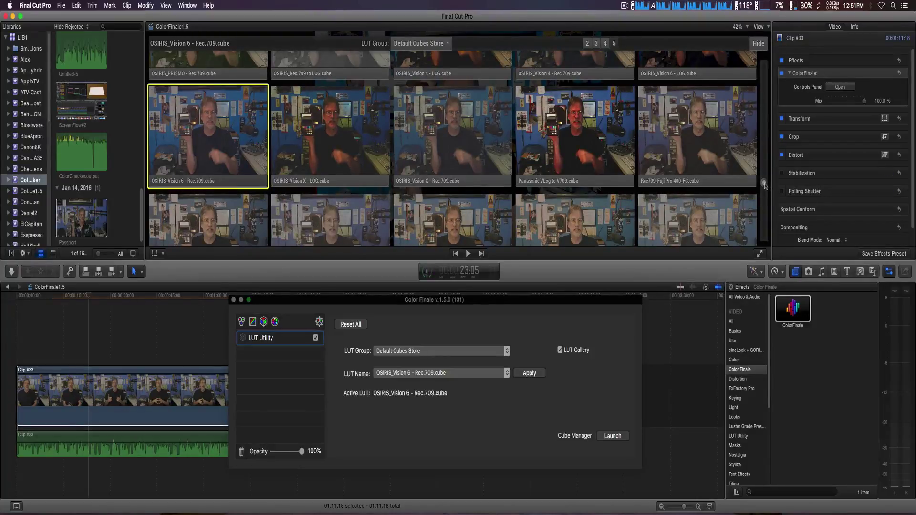
{"action": "scroll", "coordinate": [765, 182], "scroll_direction": "up", "scroll_amount": 3}
{"action": "scroll", "coordinate": [765, 182], "scroll_direction": "up", "scroll_amount": 2}
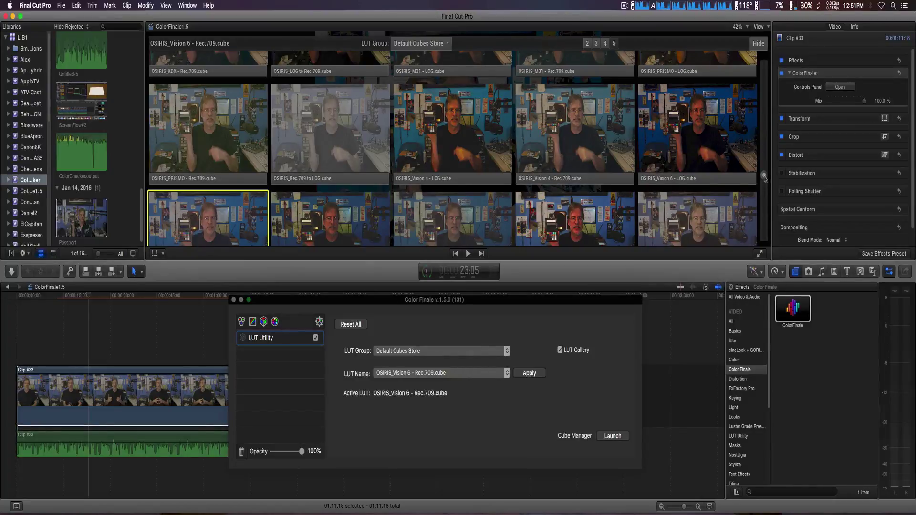
{"action": "scroll", "coordinate": [765, 179], "scroll_direction": "down", "scroll_amount": 4}
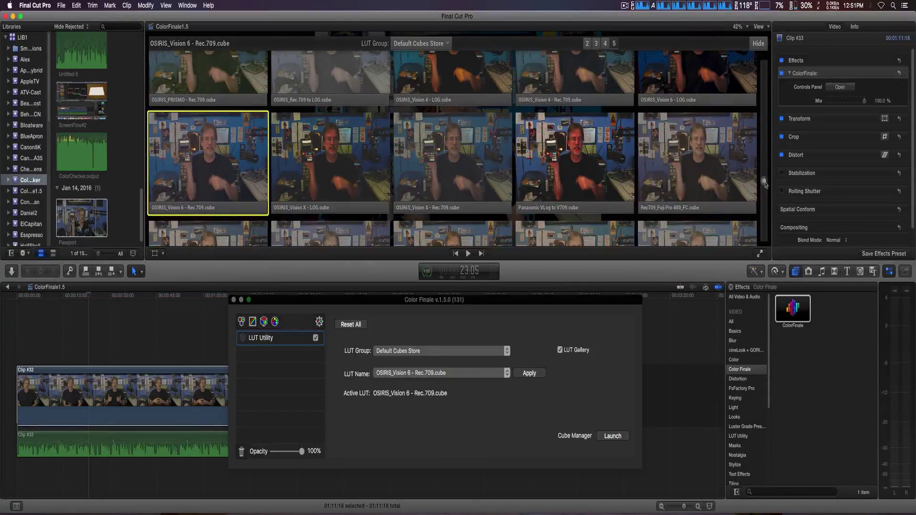
{"action": "scroll", "coordinate": [765, 182], "scroll_direction": "up", "scroll_amount": 3}
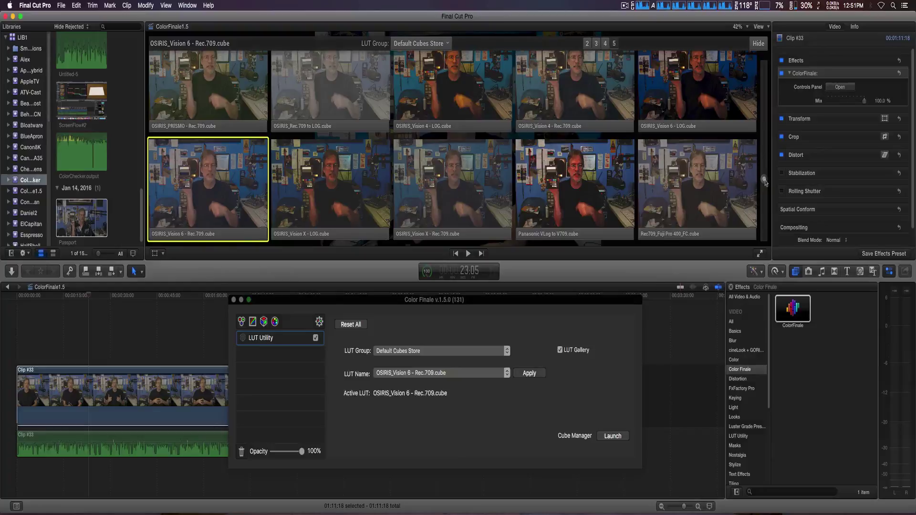
{"action": "scroll", "coordinate": [765, 179], "scroll_direction": "up", "scroll_amount": 3}
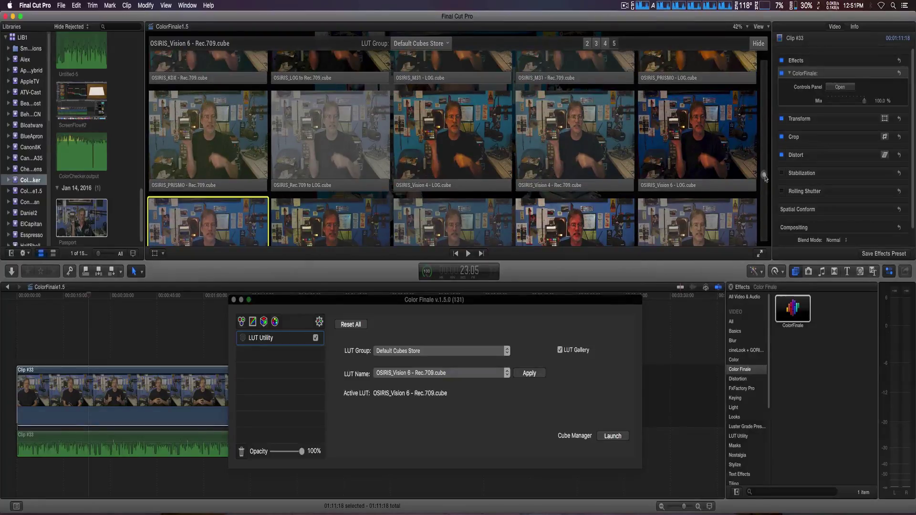
{"action": "left_click", "coordinate": [568, 187]}
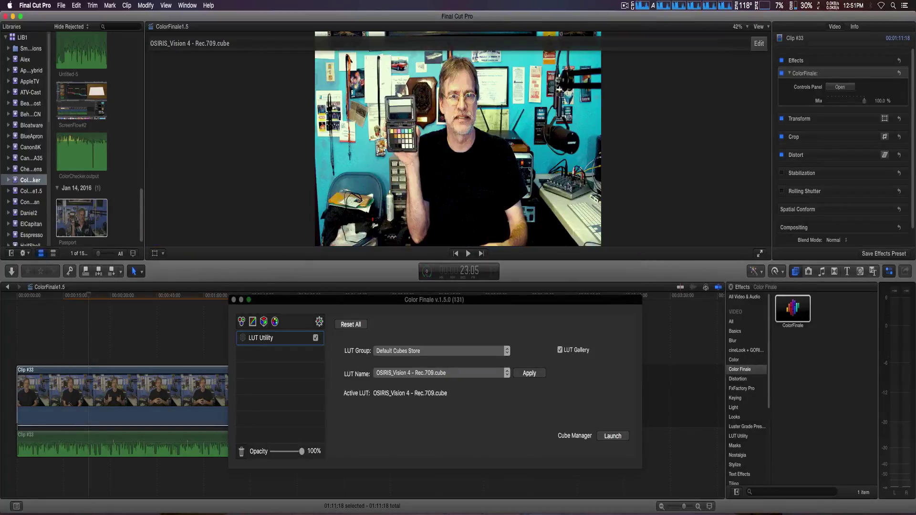
Switch back to OSIRIS_Vision 6 - Rec.709 and apply it to the clip.
{"action": "left_click", "coordinate": [756, 45]}
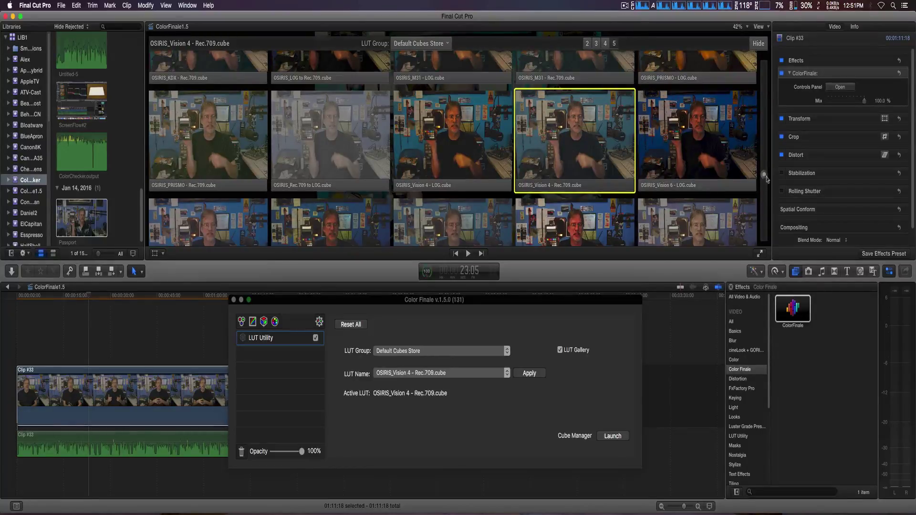
{"action": "left_click_drag", "start_coordinate": [764, 175], "coordinate": [765, 187]}
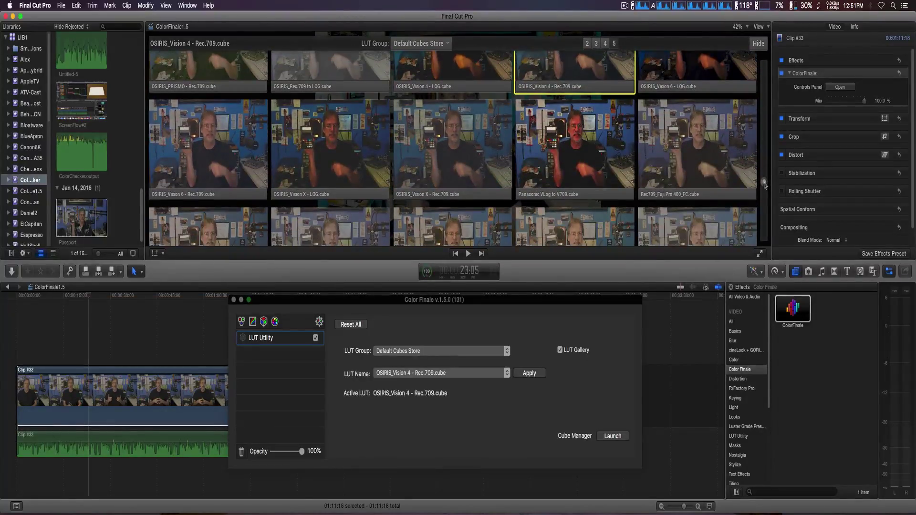
{"action": "left_click", "coordinate": [218, 196]}
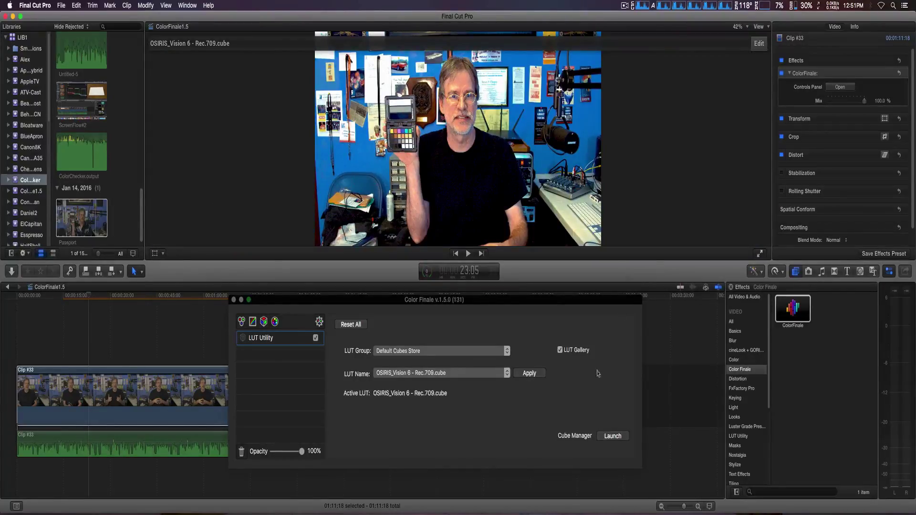
{"action": "left_click", "coordinate": [533, 376]}
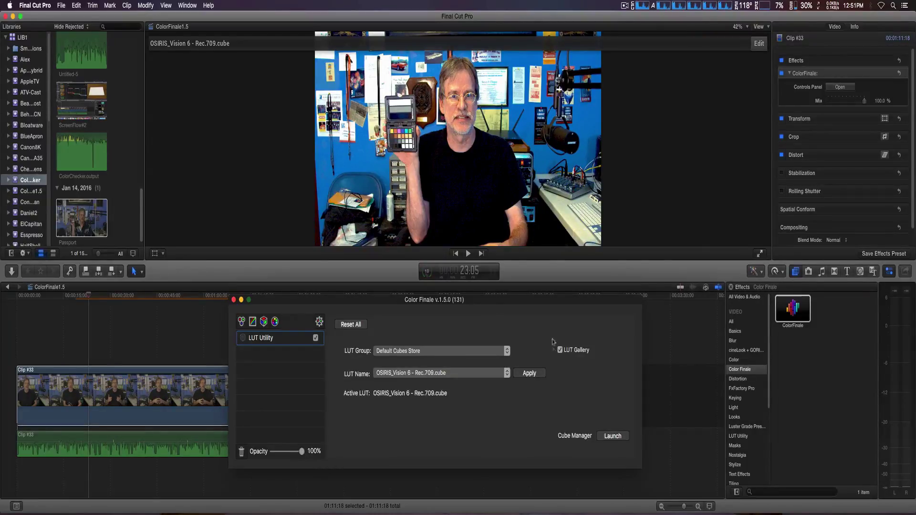
Turn off the LUT Gallery and lower the LUT opacity to 67%.
{"action": "left_click", "coordinate": [561, 350]}
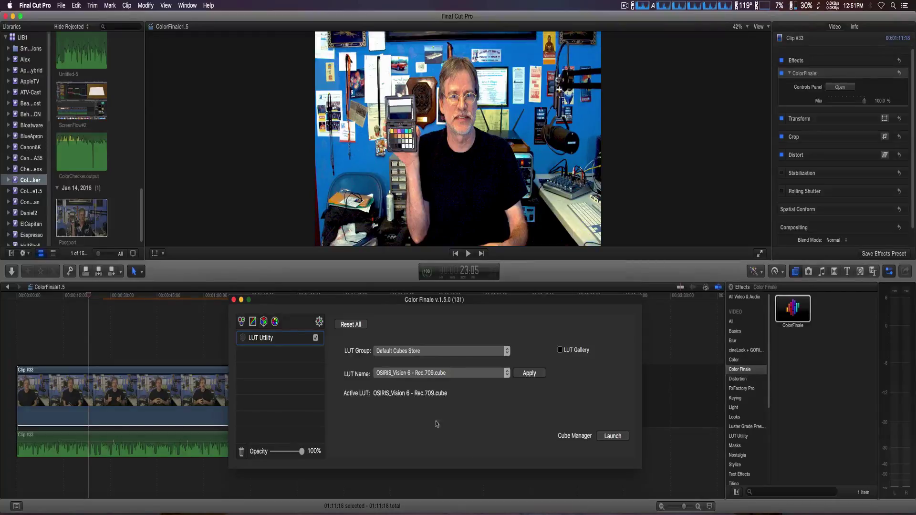
{"action": "mouse_move", "coordinate": [302, 453]}
{"action": "left_mouse_down"}
{"action": "mouse_move", "coordinate": [270, 452]}
{"action": "mouse_move", "coordinate": [301, 453]}
{"action": "mouse_move", "coordinate": [292, 456]}
{"action": "left_mouse_up"}
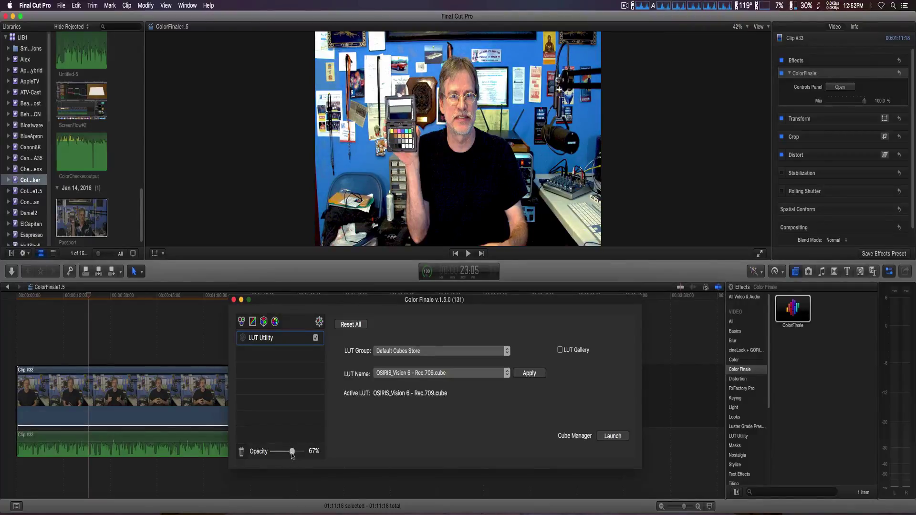